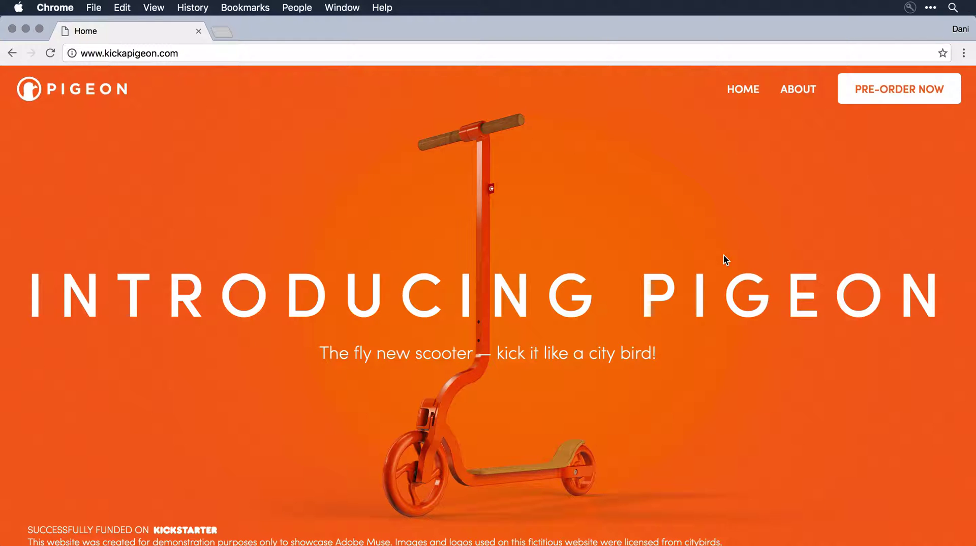
Scroll the kickapigeon.com home page down to the photo strip and 'What is Pigeon?' section.
scroll(724, 256, down, 7)
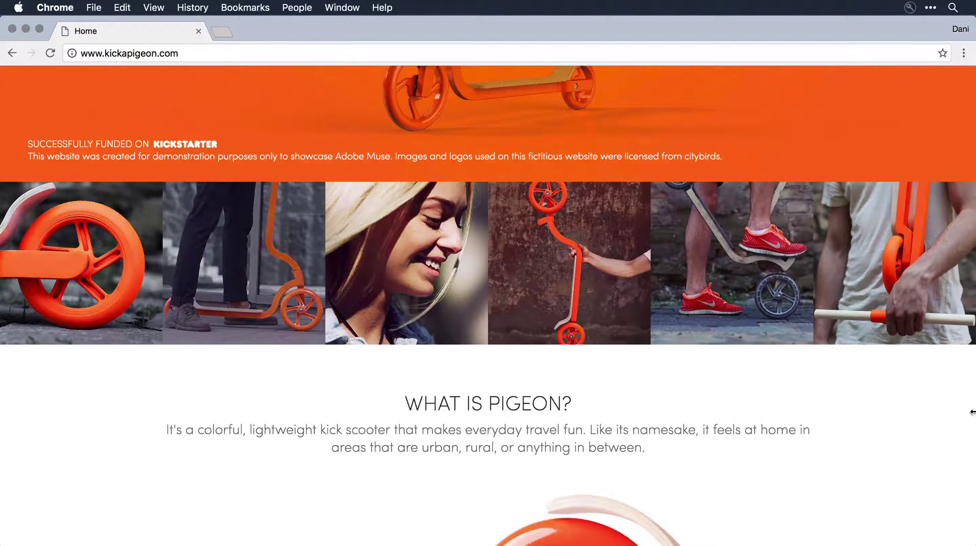
Narrow the Chrome window to phone width and scroll to watch the Pigeon page reflow.
drag(972, 412, 617, 402)
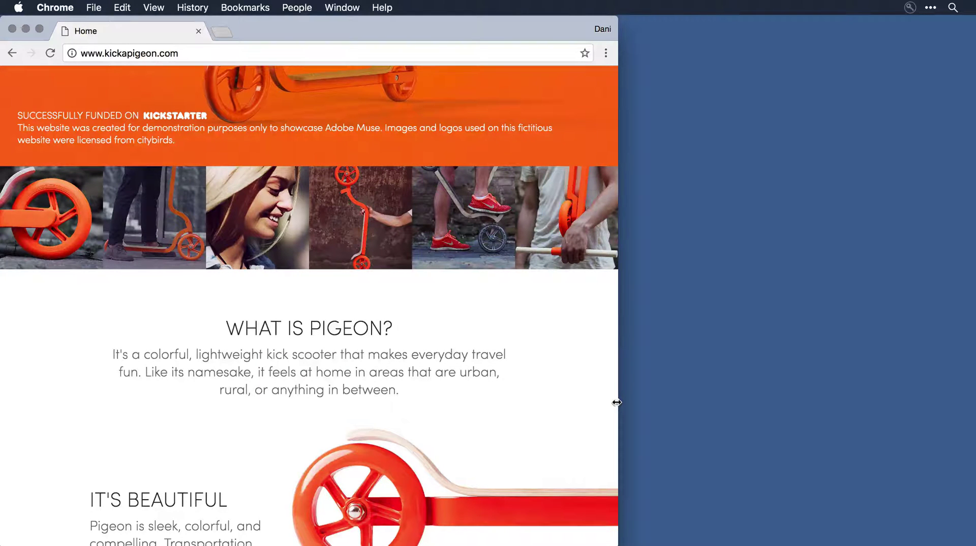
drag(617, 403, 601, 401)
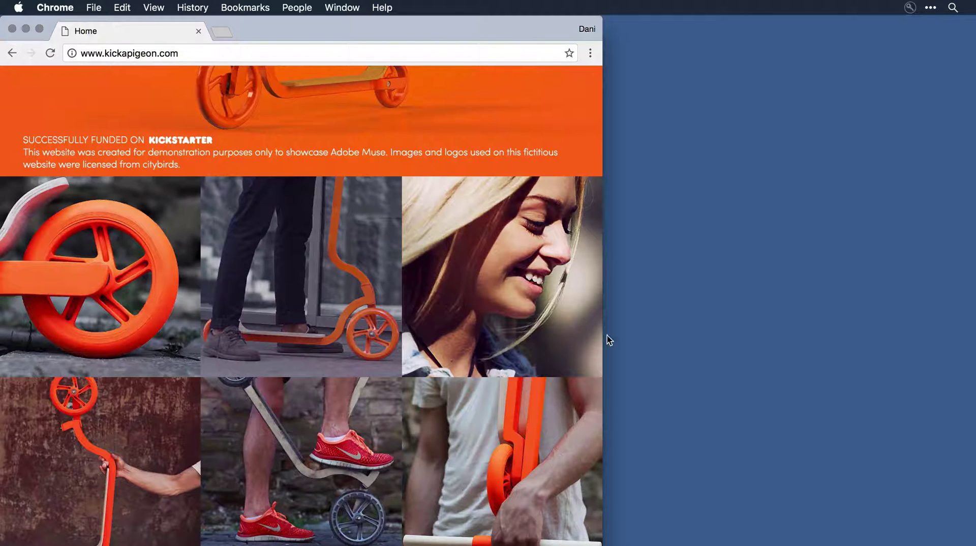
drag(603, 331, 320, 279)
scroll(321, 280, down, 8)
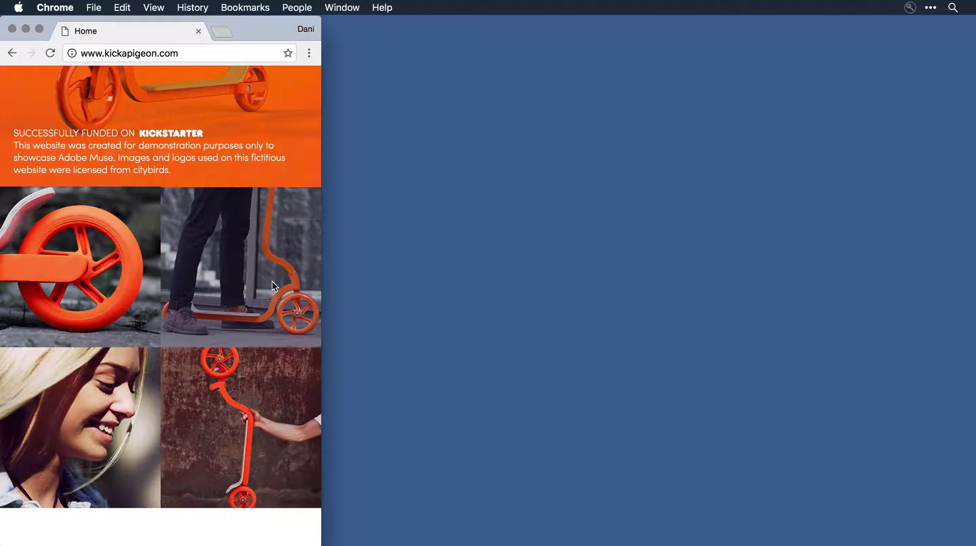
scroll(206, 265, down, 10)
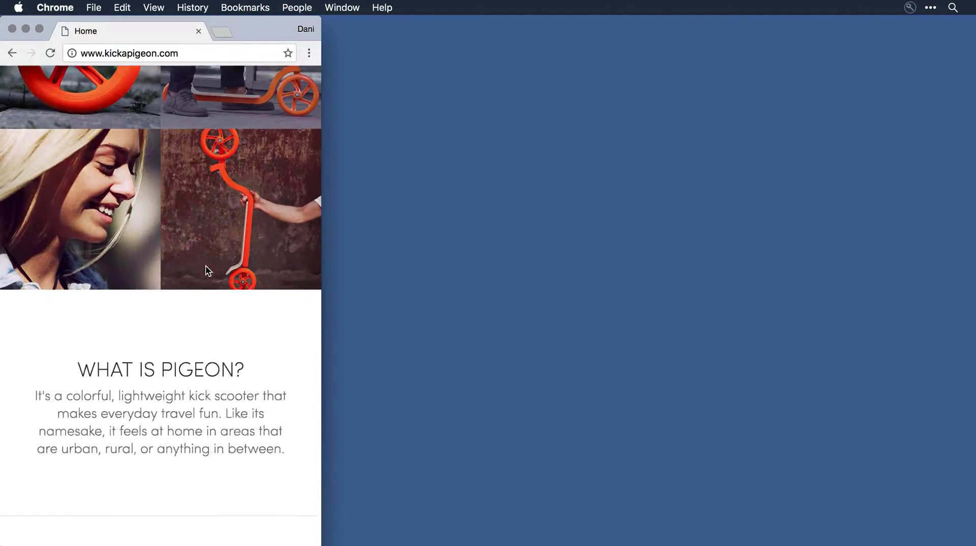
scroll(206, 267, up, 10)
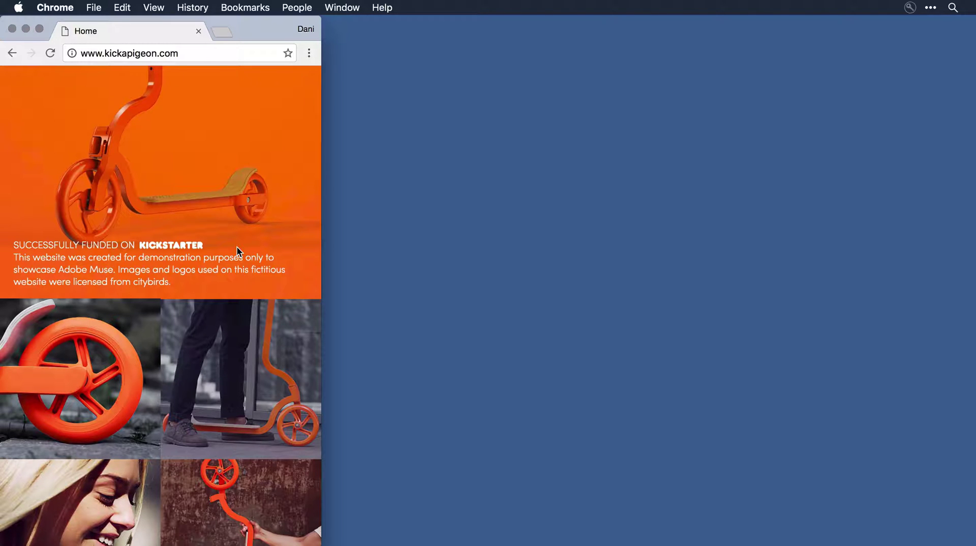
In Muse, preview the Home page at the 900 and 480 breakpoints, then return to 1200.
key(super+Tab)
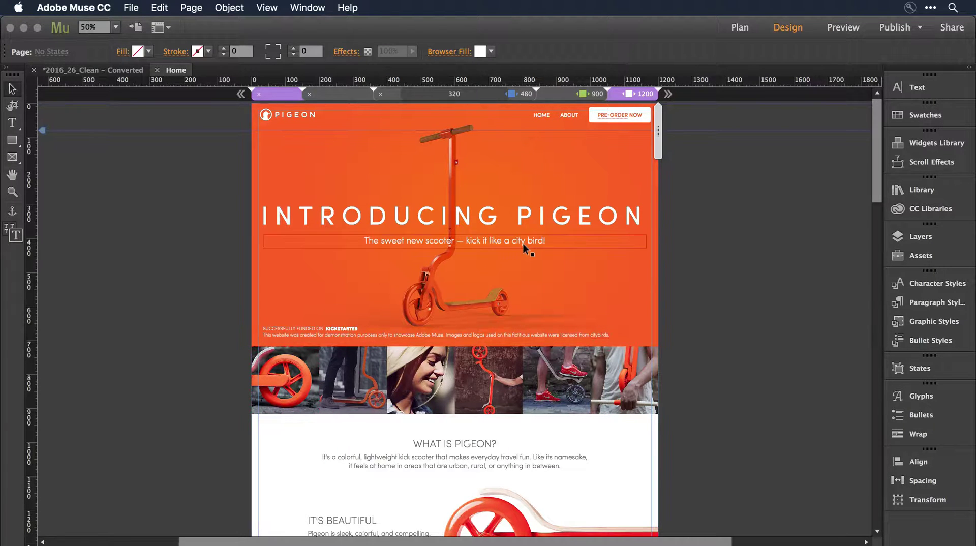
click(561, 93)
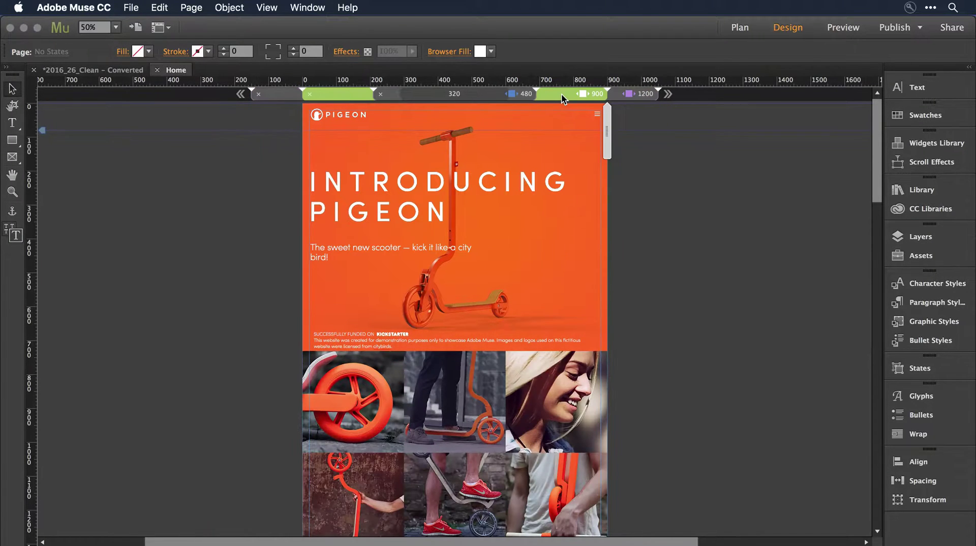
scroll(691, 386, down, 2)
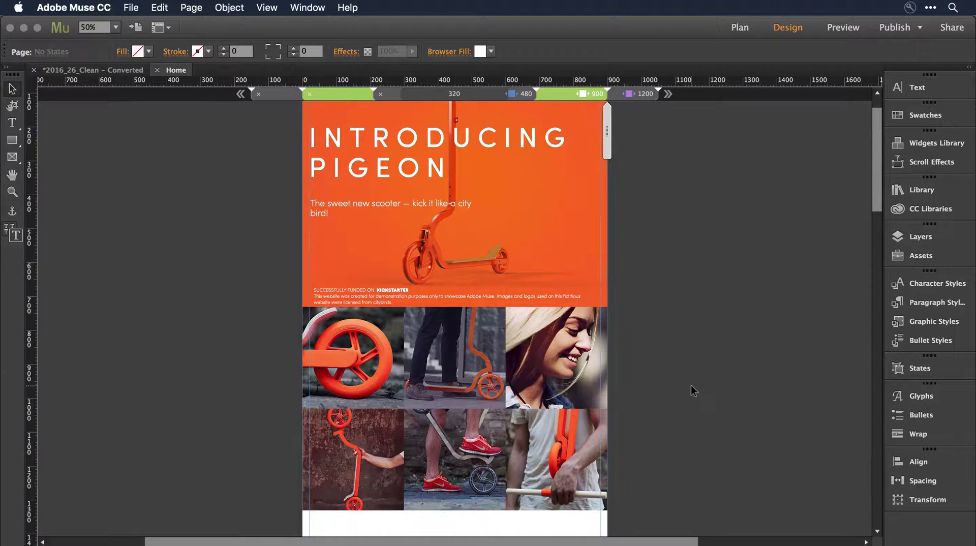
click(492, 98)
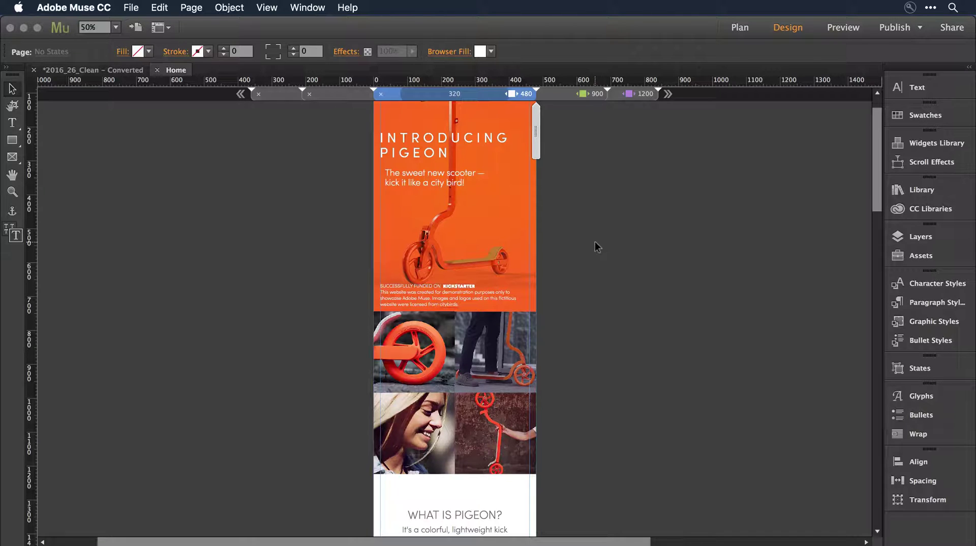
click(645, 96)
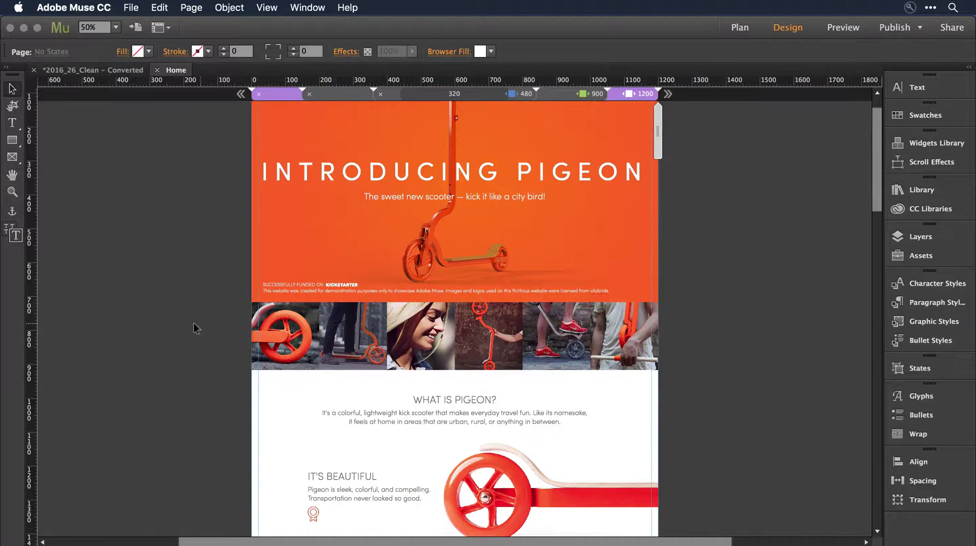
Select the Home page photo strip and add it to the Library panel.
drag(193, 324, 664, 338)
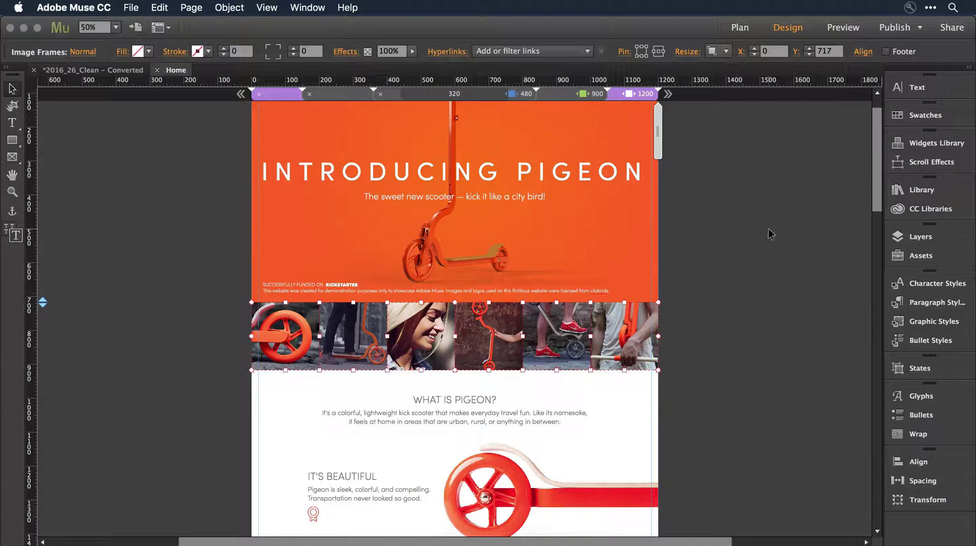
click(905, 193)
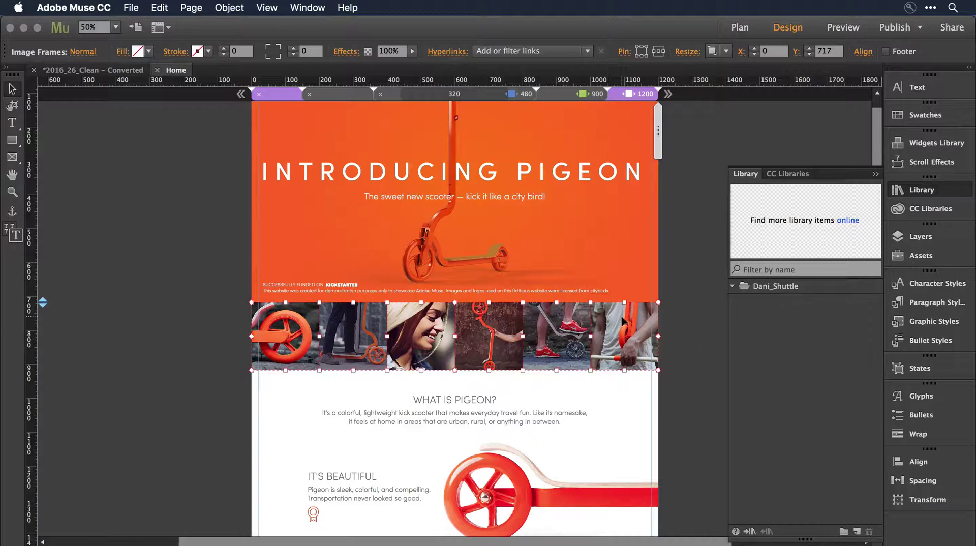
right_click(622, 319)
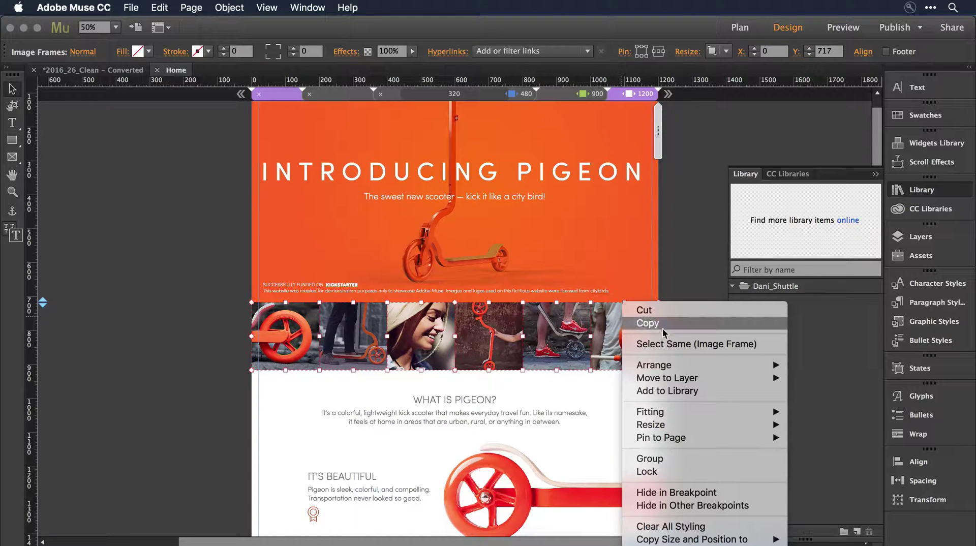
click(694, 391)
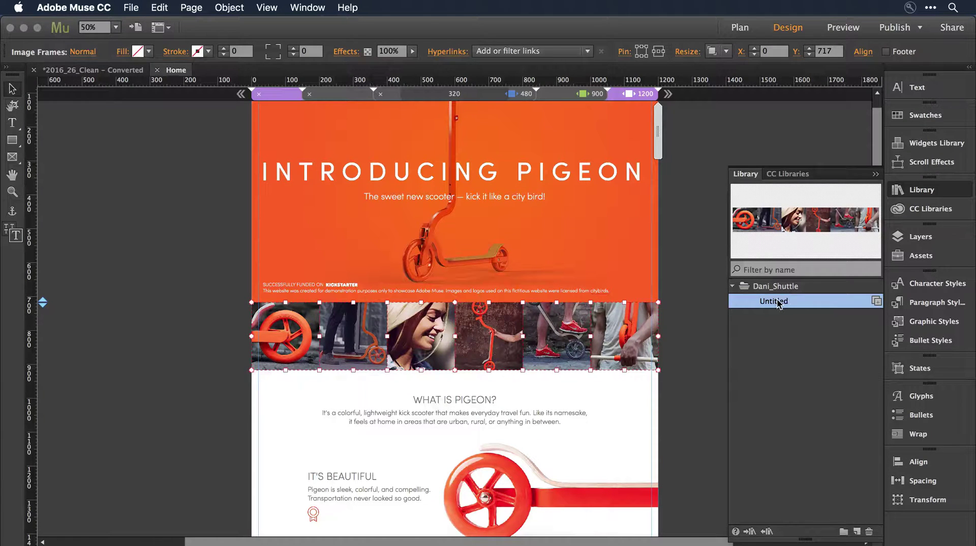
Name the new library item 'tiles' and switch to the site plan.
double_click(778, 302)
text(tile)
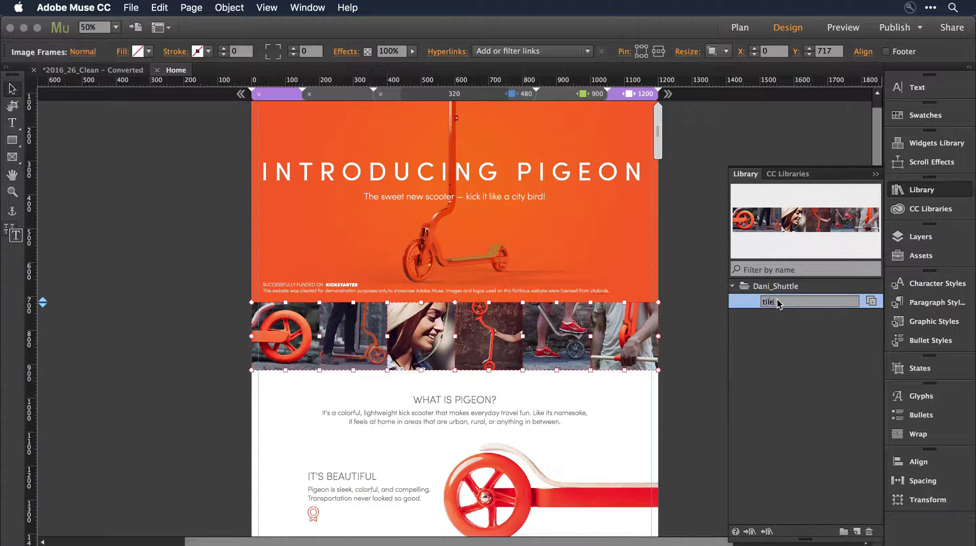
click(706, 314)
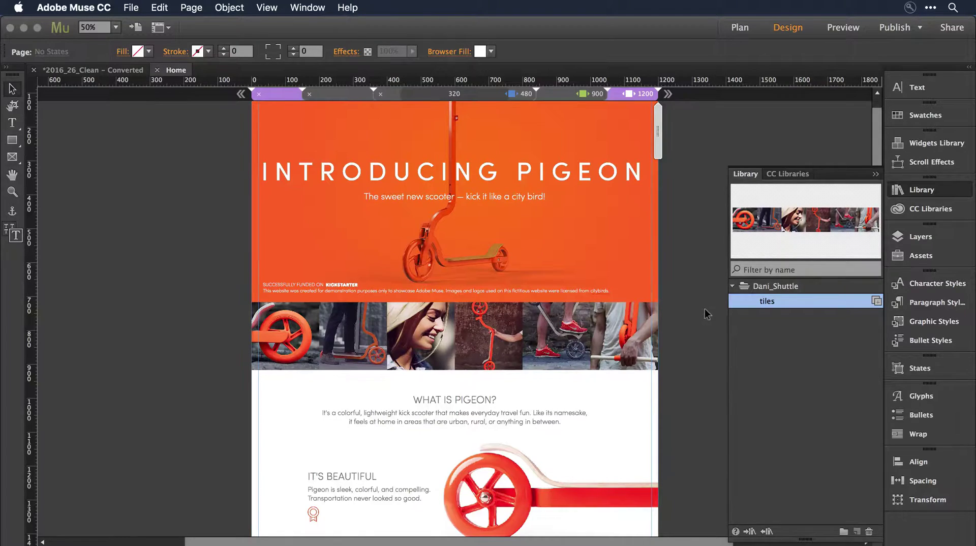
key(super+1)
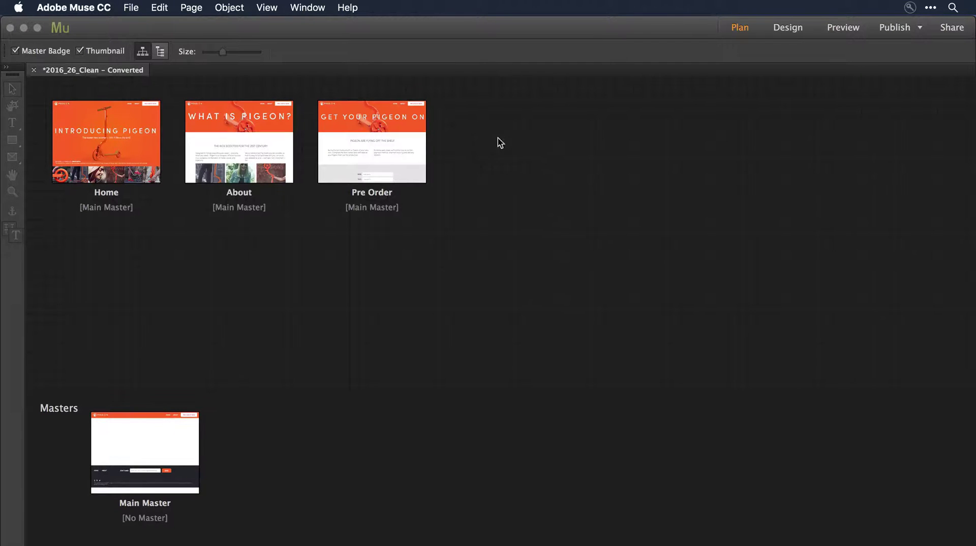
Add a Contact Us page after Pre Order, exclude it from menus, and open it zoomed out.
click(435, 142)
text(Contact Us)
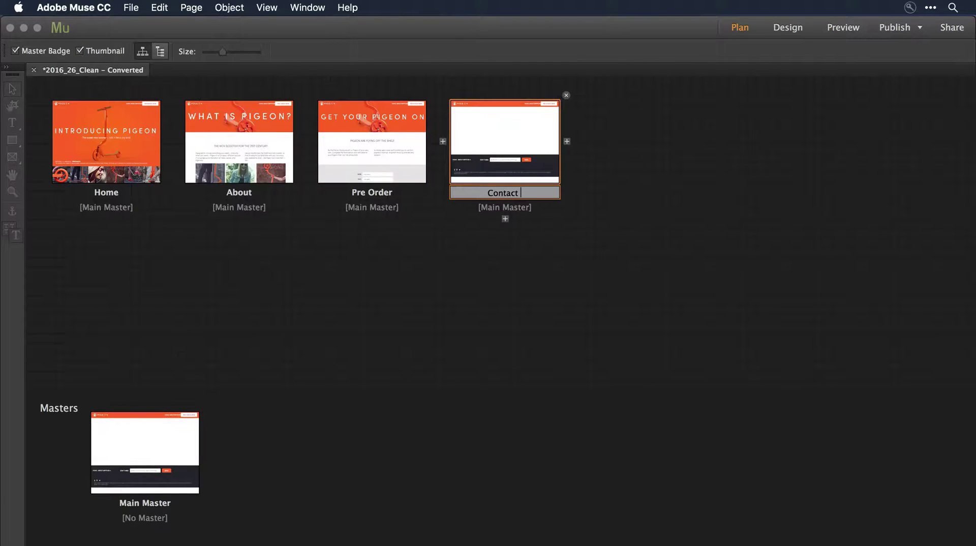
right_click(522, 153)
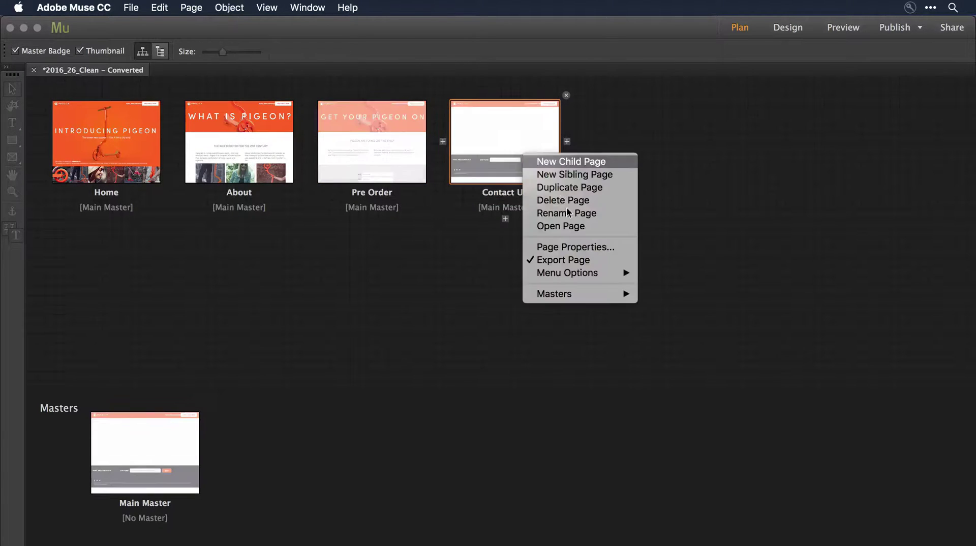
mouse_move(585, 271)
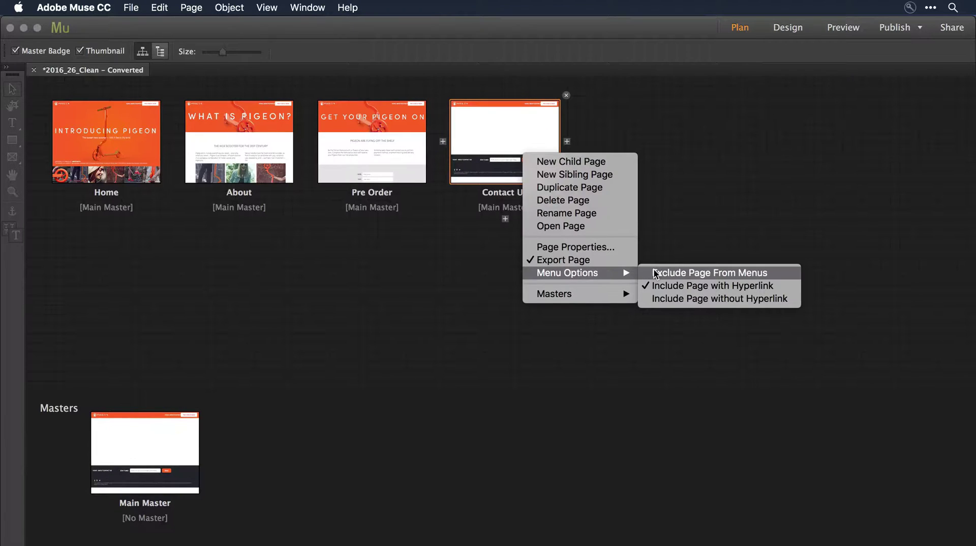
click(712, 272)
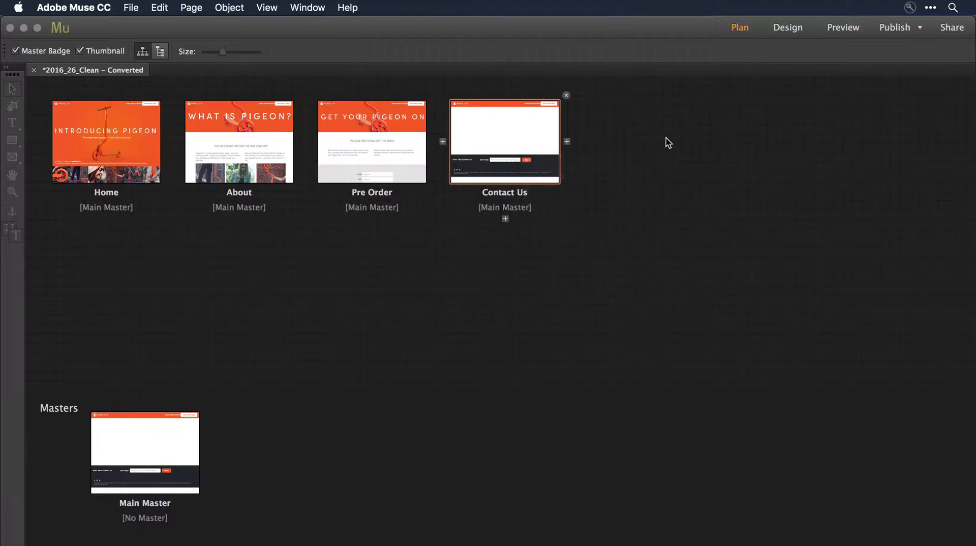
double_click(523, 127)
key(super+minus)
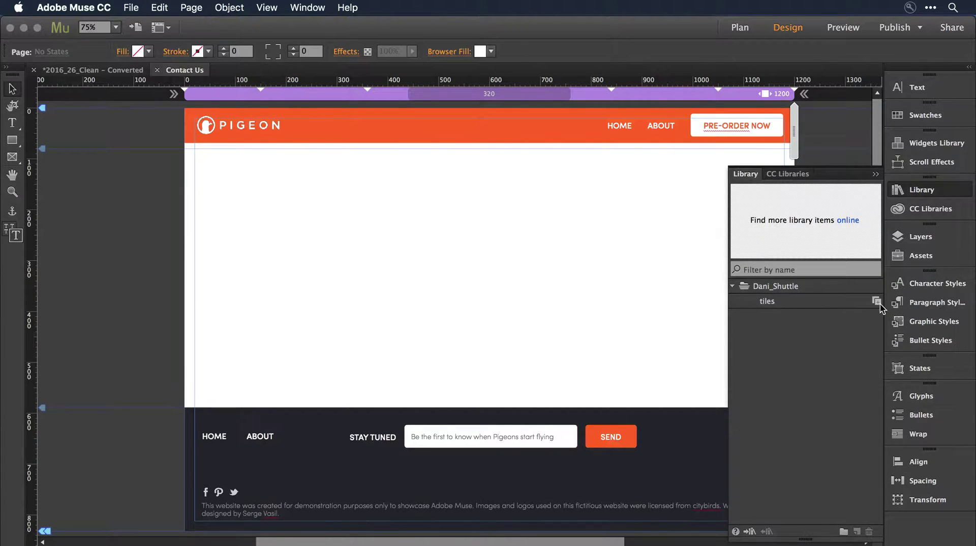
Place the tiles library item under the Contact Us header, test a narrower width, then select it at 1200.
drag(769, 302, 331, 169)
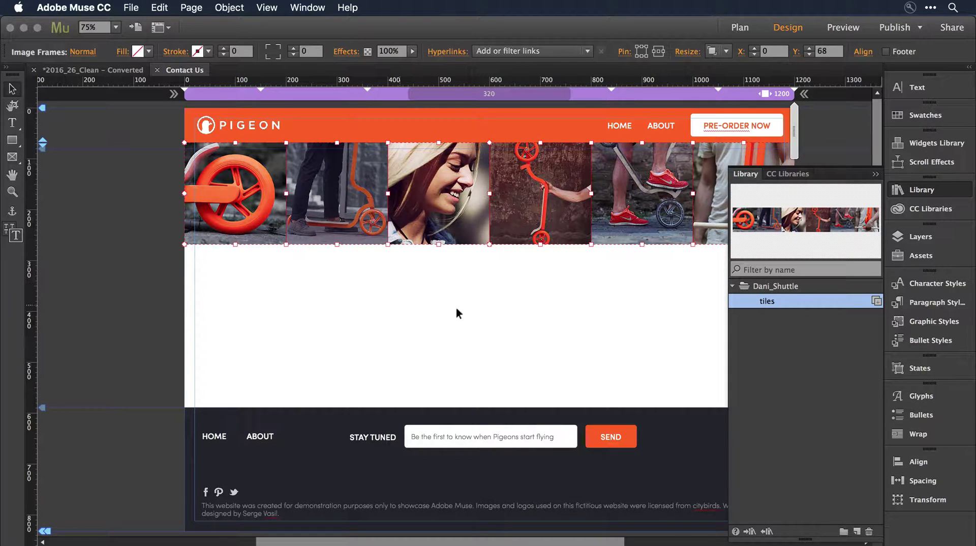
drag(795, 122, 746, 133)
click(733, 91)
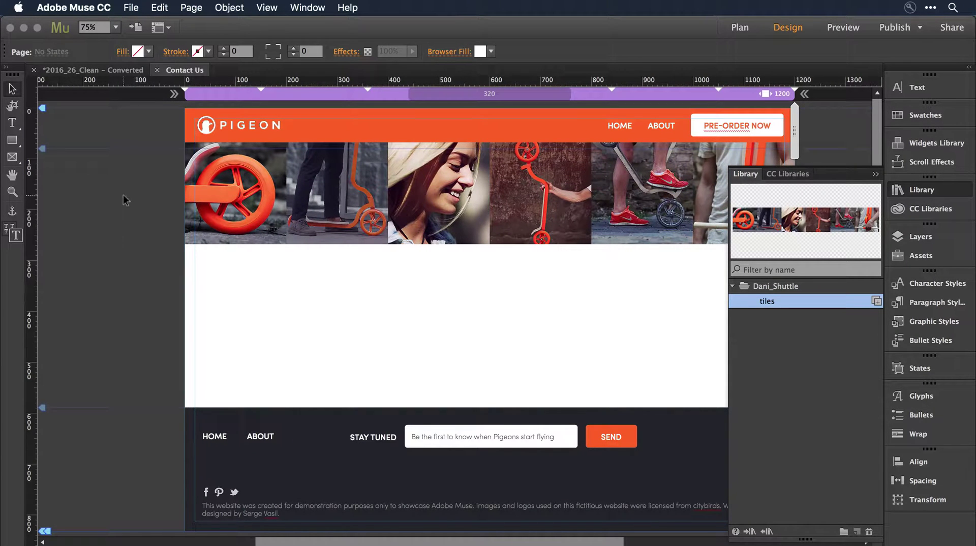
drag(123, 194, 700, 247)
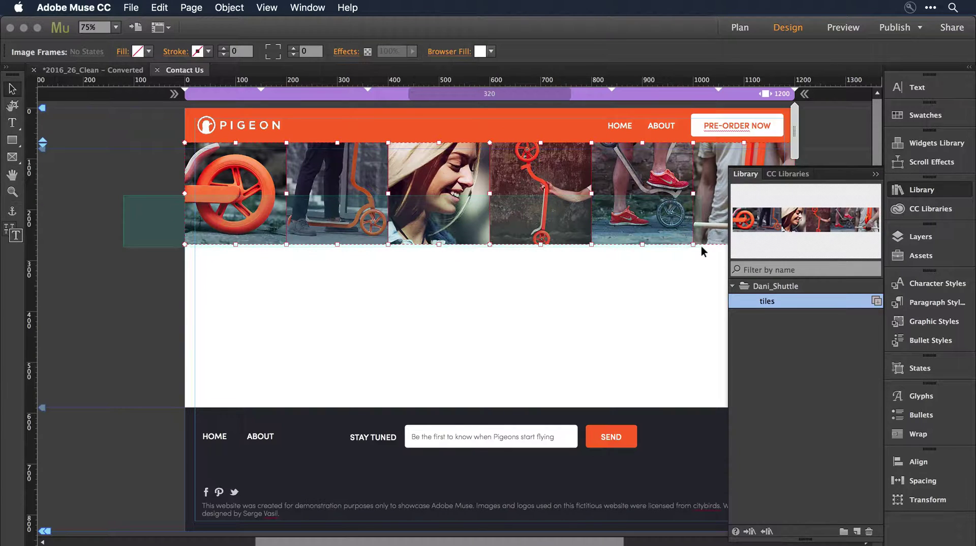
Re-place tiles with its breakpoints under the header, then move its grid under the header at 900.
key(Delete)
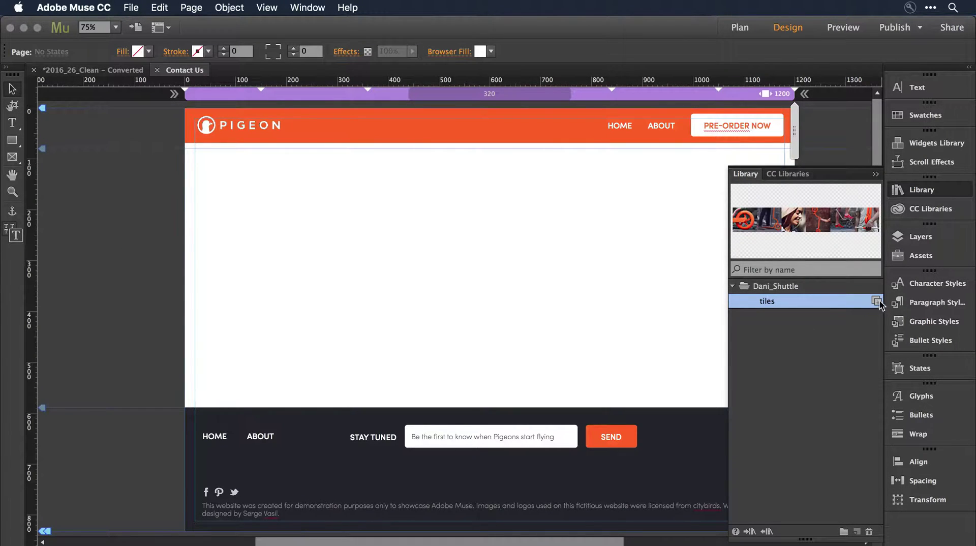
drag(878, 302, 373, 186)
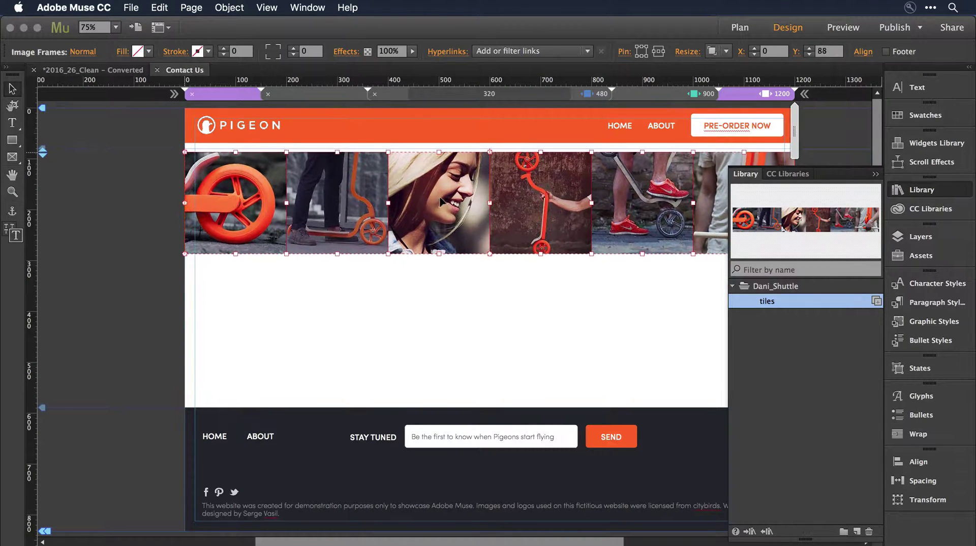
drag(440, 198, 440, 191)
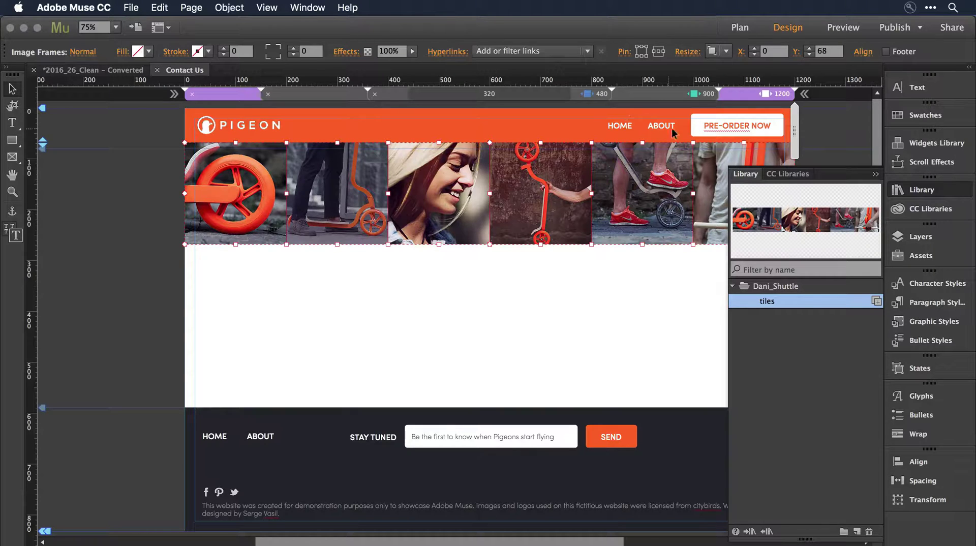
click(658, 94)
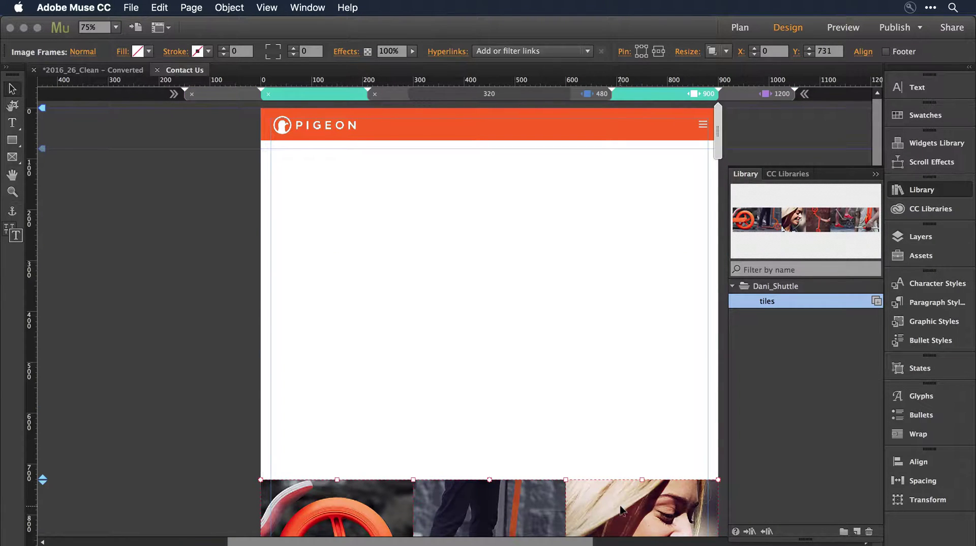
drag(622, 510, 601, 167)
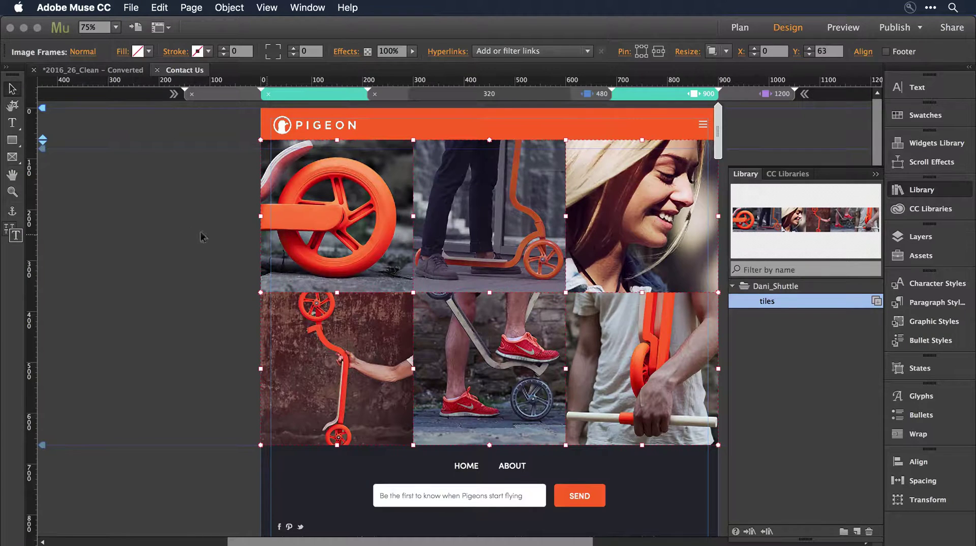
At the 480 breakpoint, move the tiles grid from below the page up beneath the header.
click(174, 234)
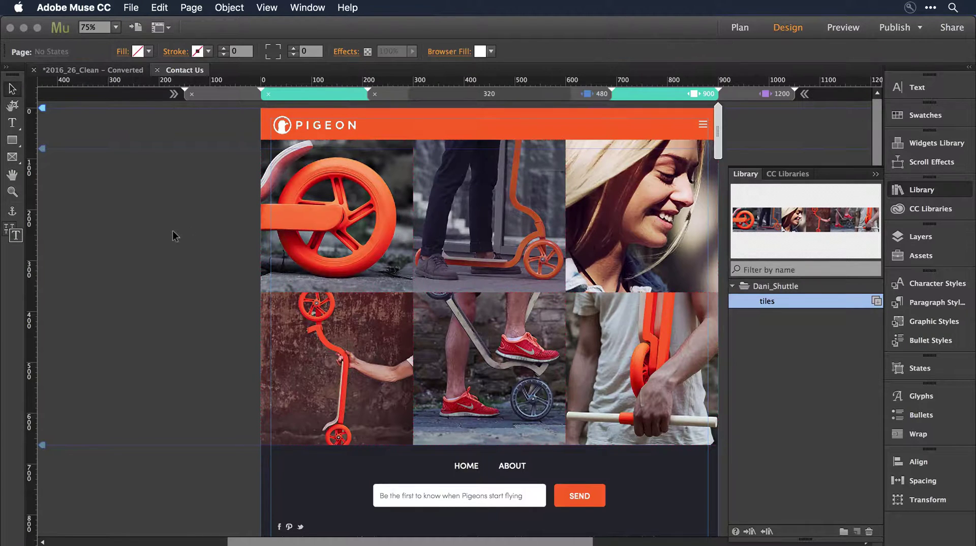
click(548, 93)
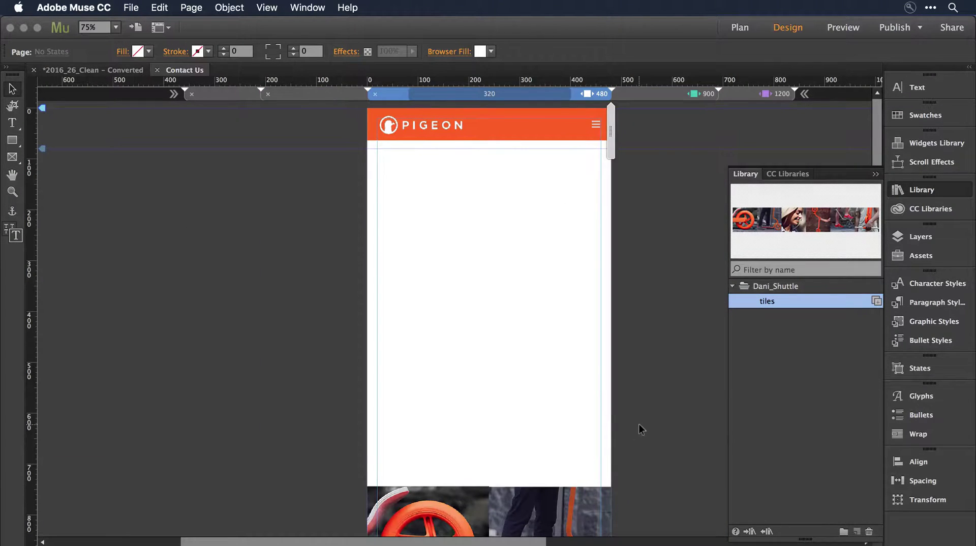
click(600, 489)
drag(557, 502, 541, 161)
click(691, 273)
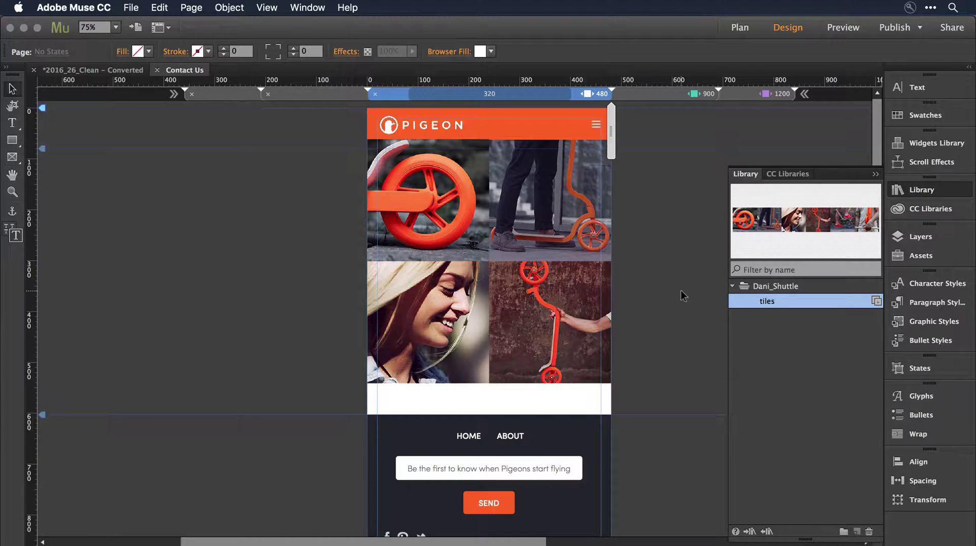
Open the Home page from the plan and select its row of six tile images.
key(super+m)
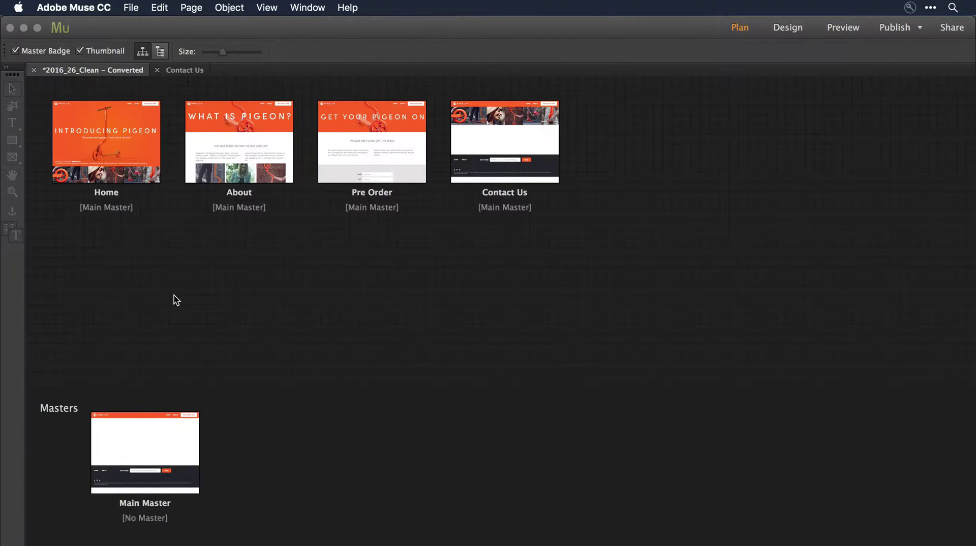
double_click(93, 142)
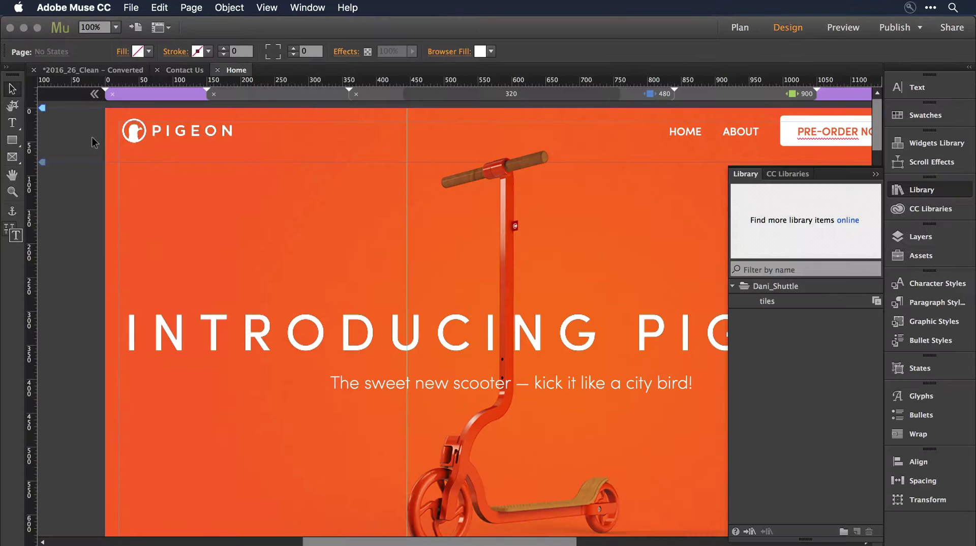
key(super+minus)
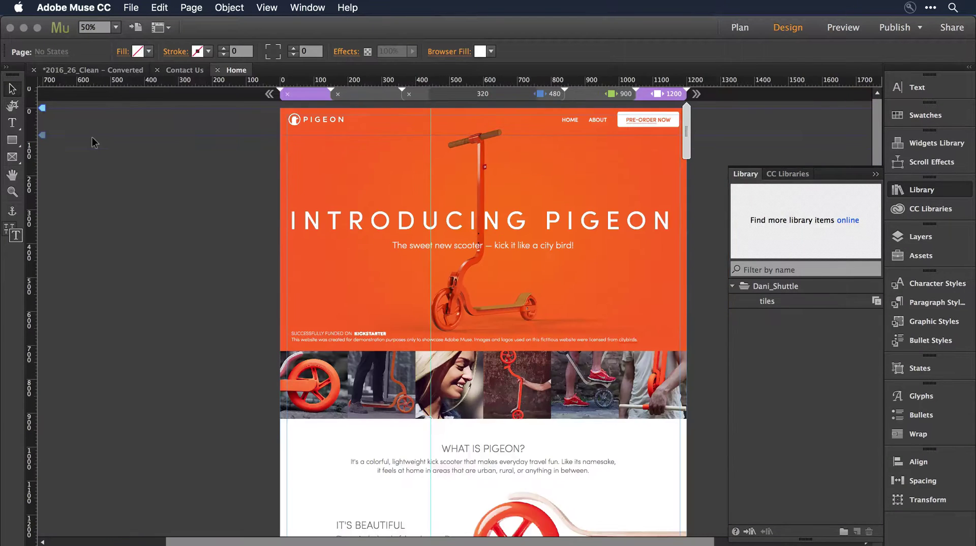
drag(207, 390, 692, 346)
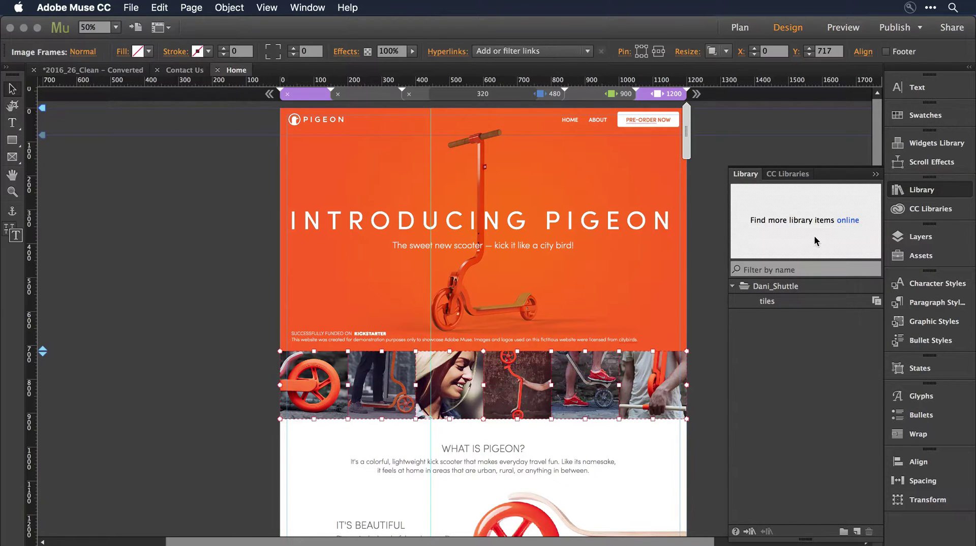
Add the tiles to the stock_pigeons CC Library, rename it tiles_two, and return to Plan view.
click(792, 175)
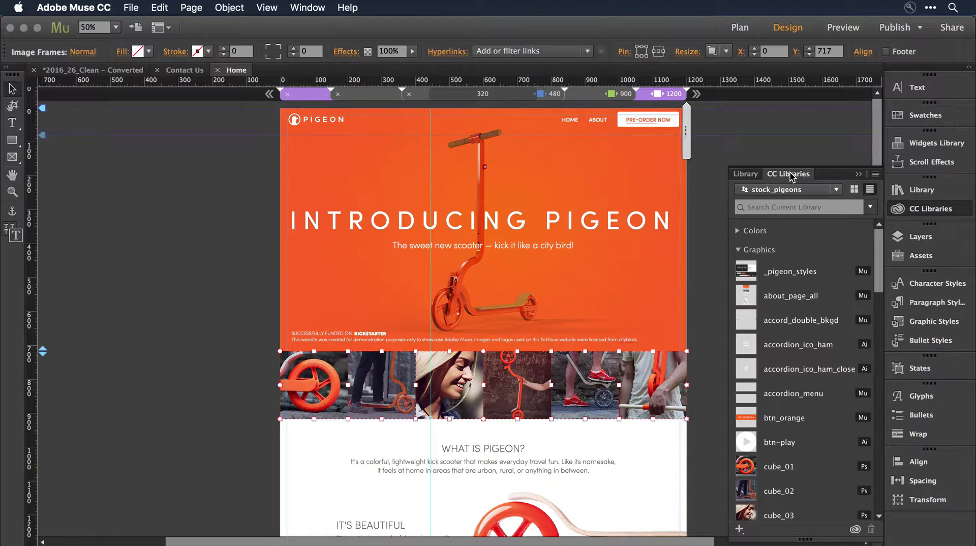
click(740, 529)
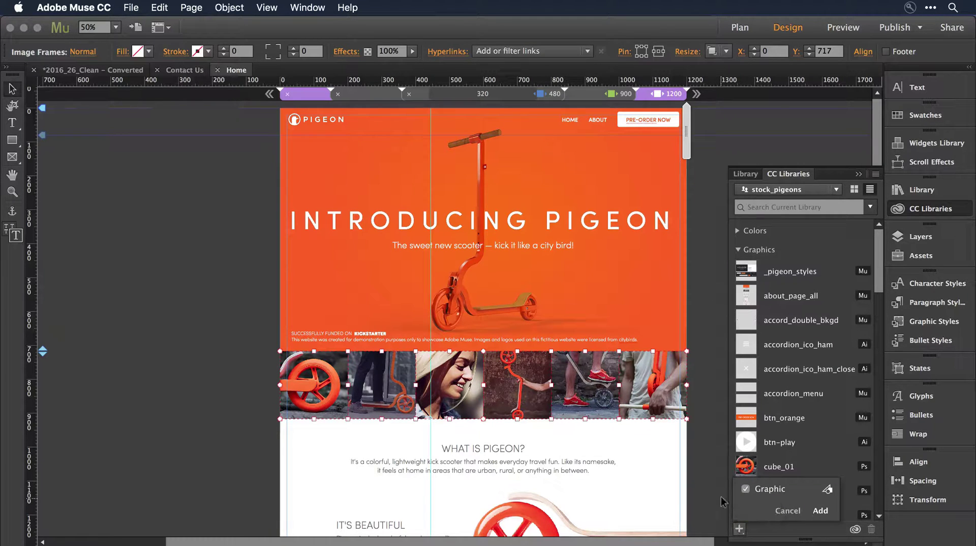
click(821, 512)
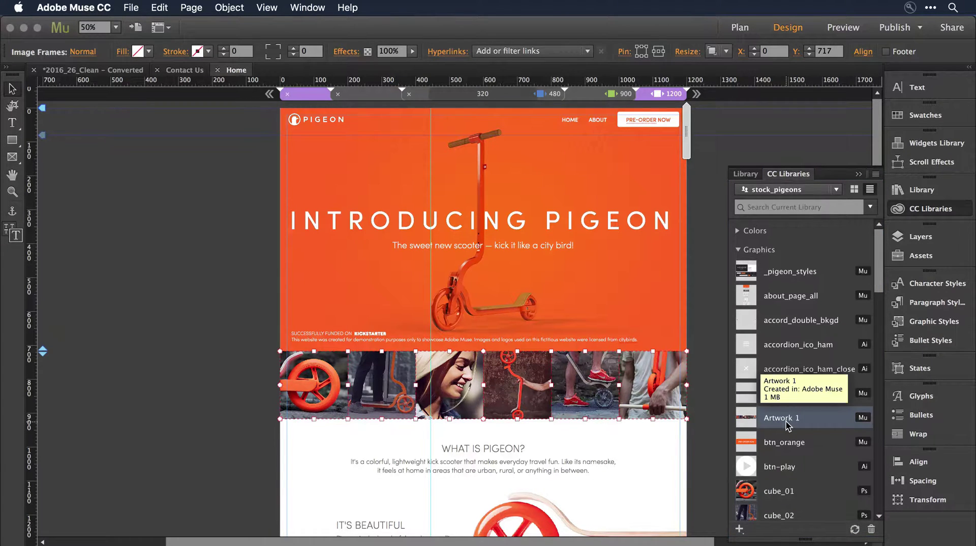
double_click(783, 420)
text(tiles_two)
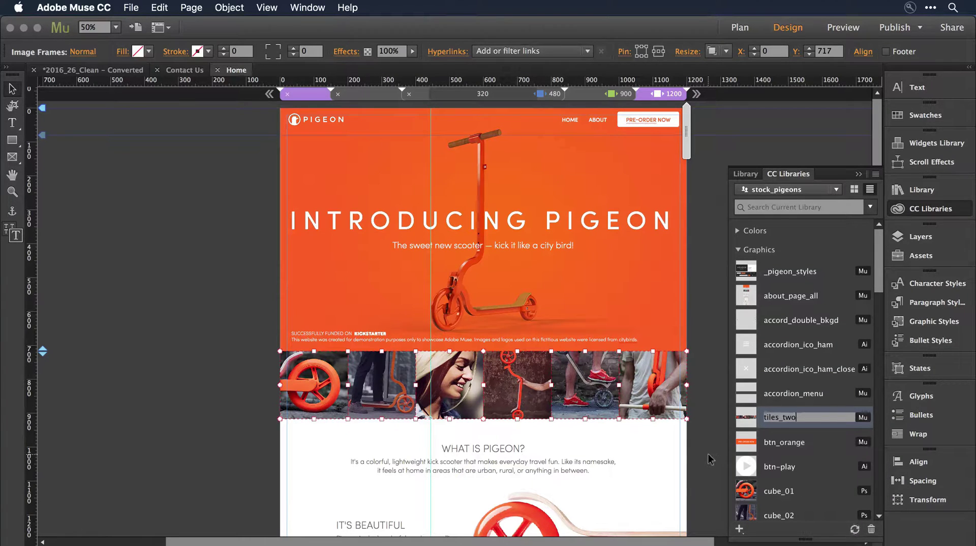
key(Return)
click(689, 415)
key(super+j)
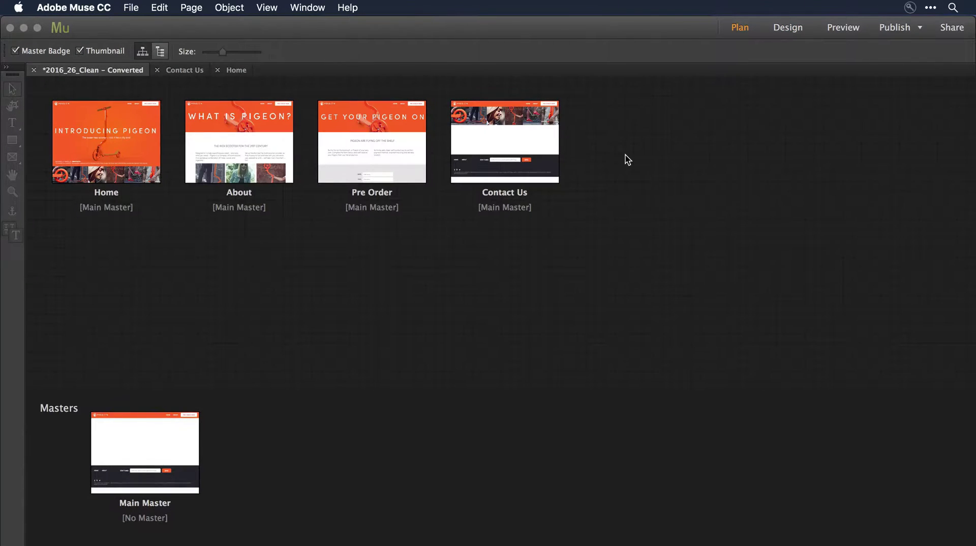
Add a page named Nothing after Contact Us, exclude it from menus, and open it.
mouse_move(570, 145)
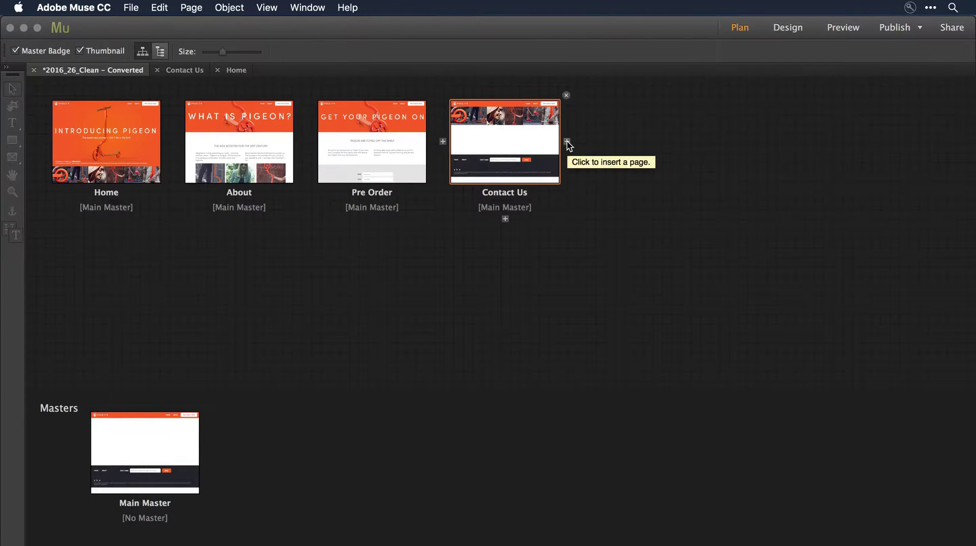
click(568, 141)
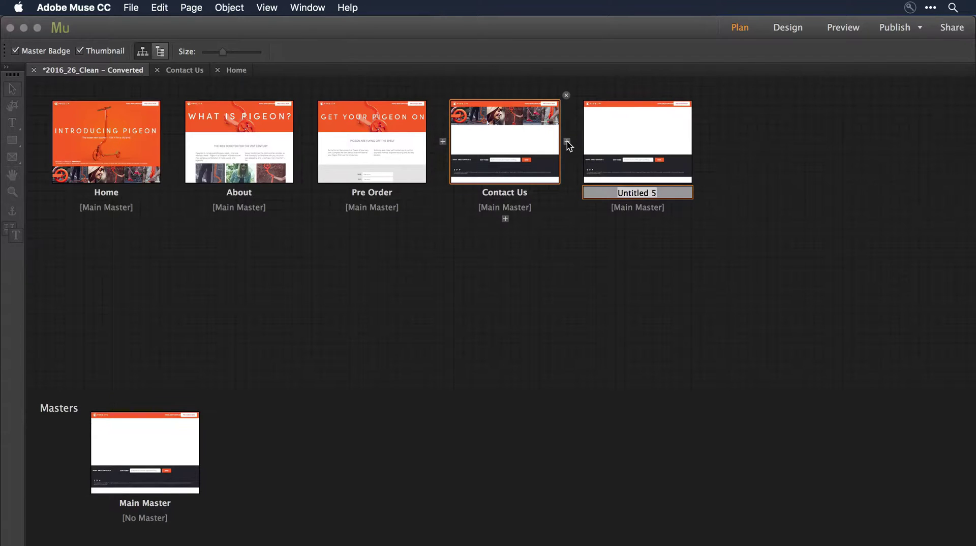
text(Nothing)
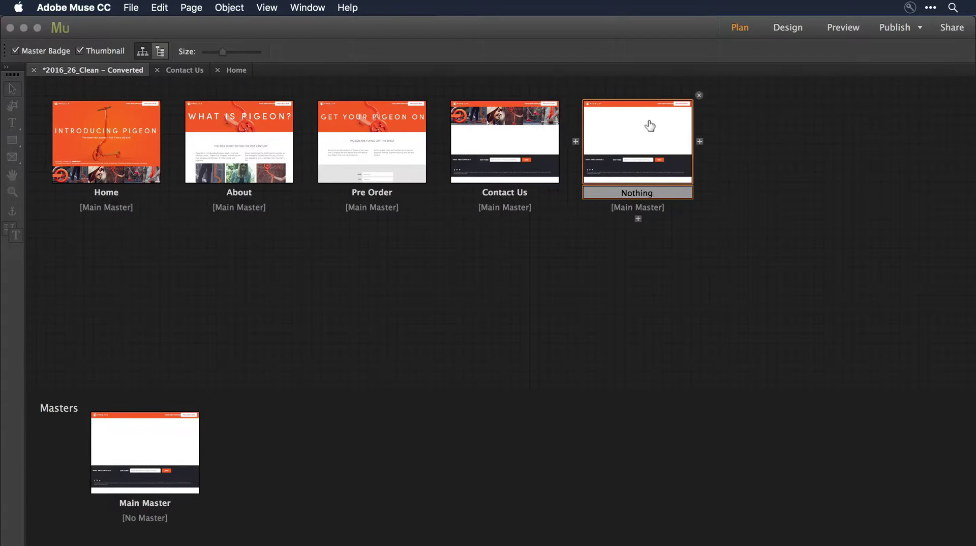
right_click(650, 126)
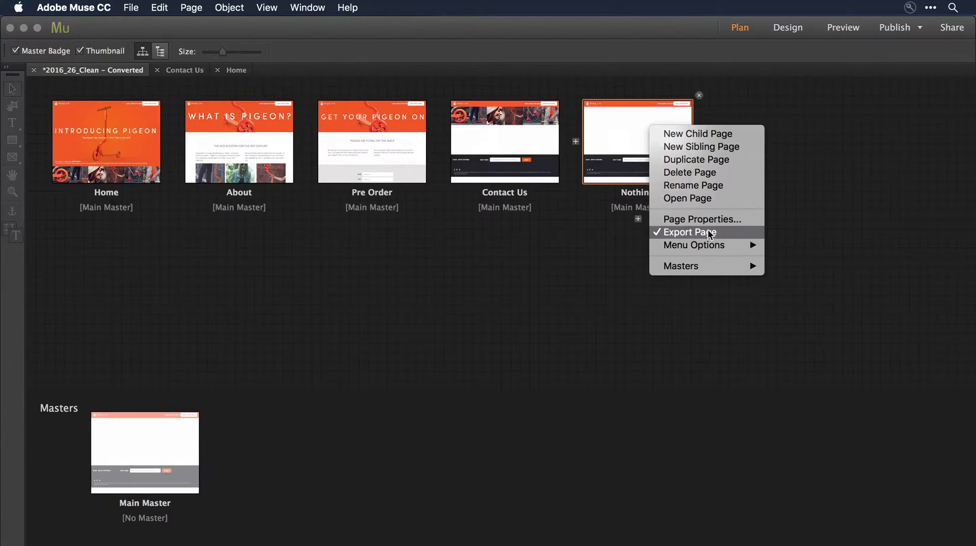
mouse_move(717, 246)
click(796, 245)
double_click(639, 124)
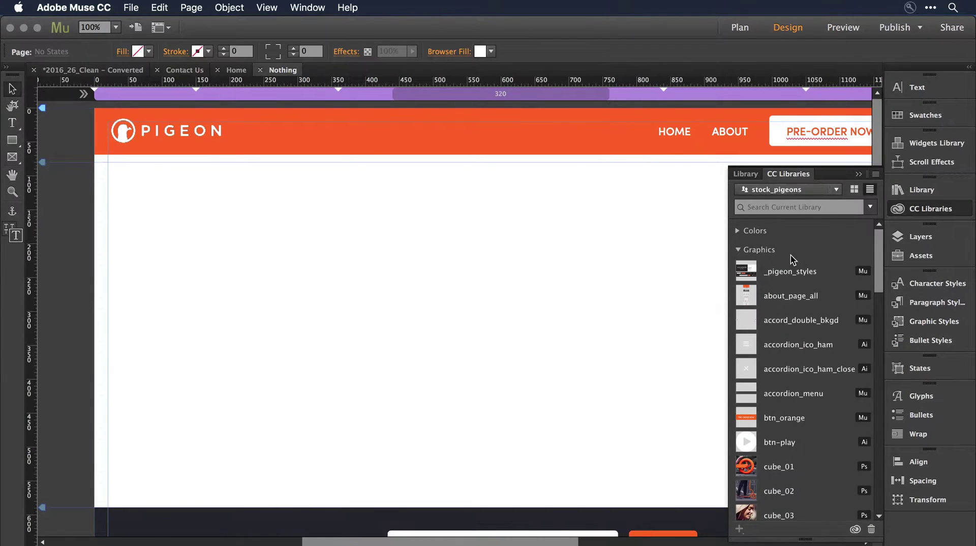
Find 'tiles' in CC Libraries, drop tiles_two beneath the Nothing page header, then show Plan view.
click(786, 208)
text(tiles)
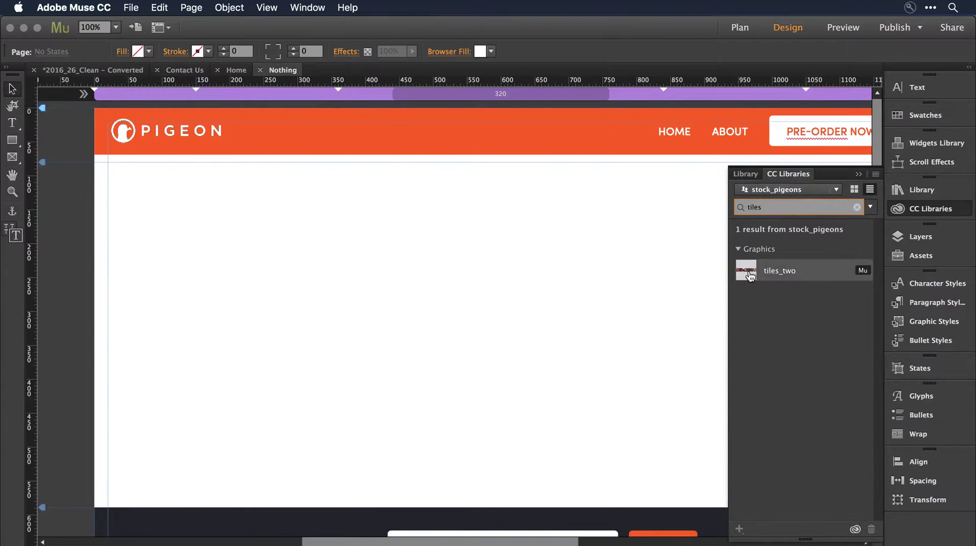
drag(751, 276, 203, 186)
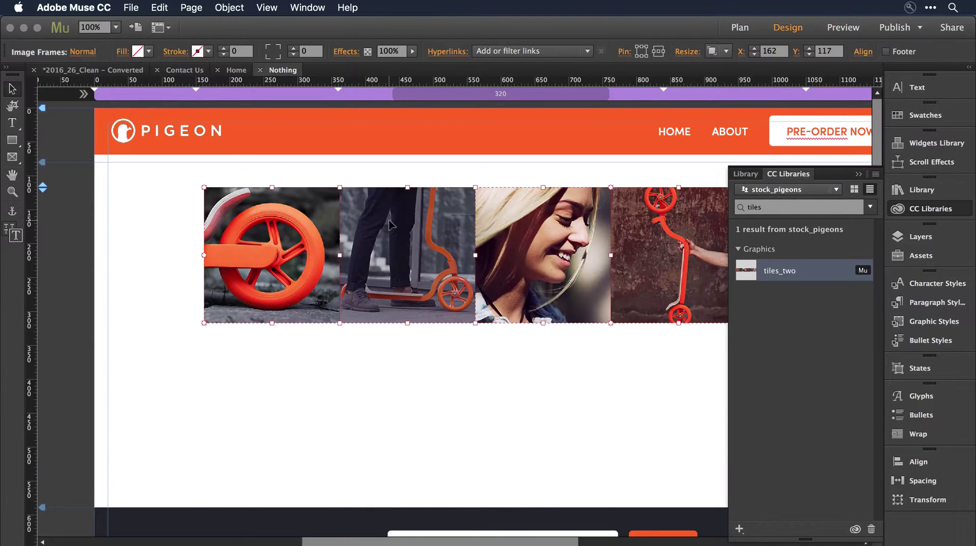
drag(386, 222, 281, 192)
click(279, 330)
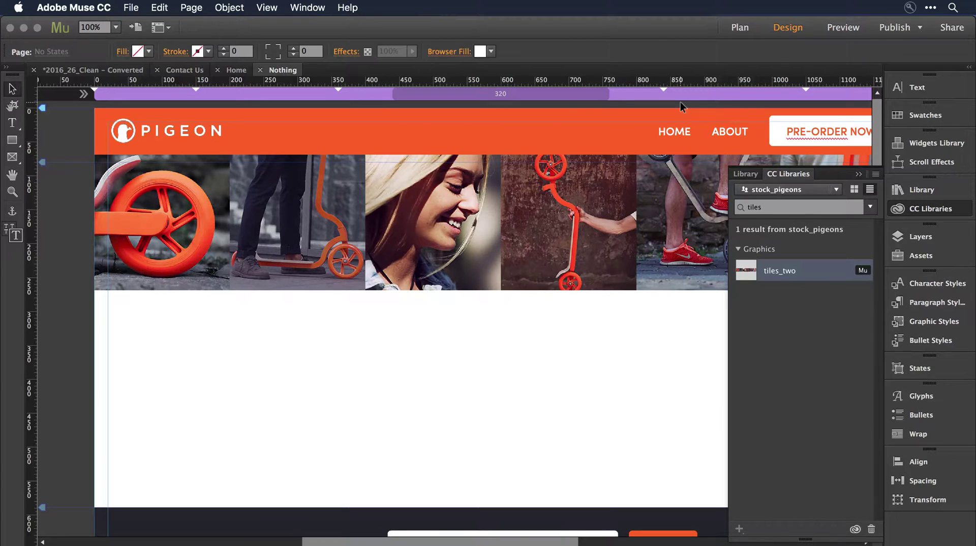
key(super+m)
Open Contact Us at the 1200 breakpoint and remove the old tile strip beneath the header.
click(501, 153)
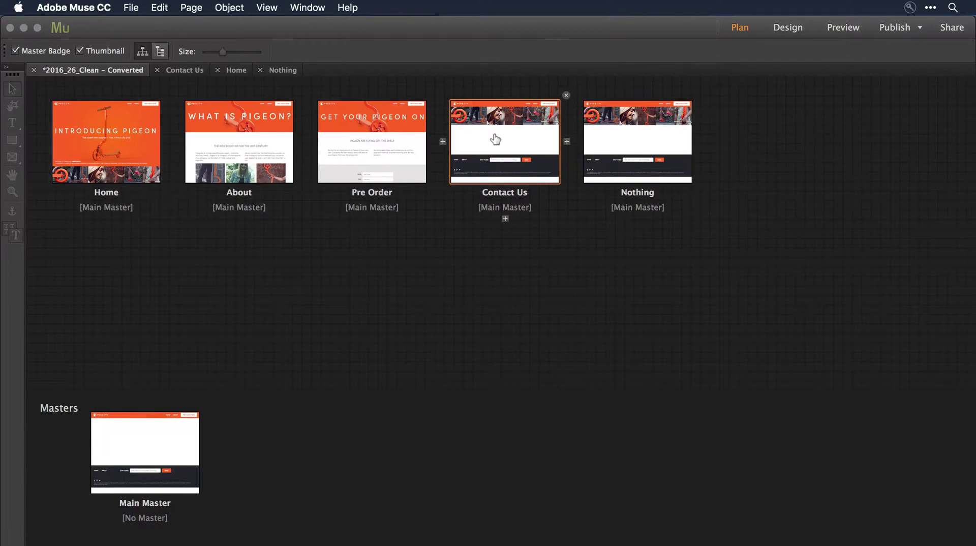
double_click(496, 138)
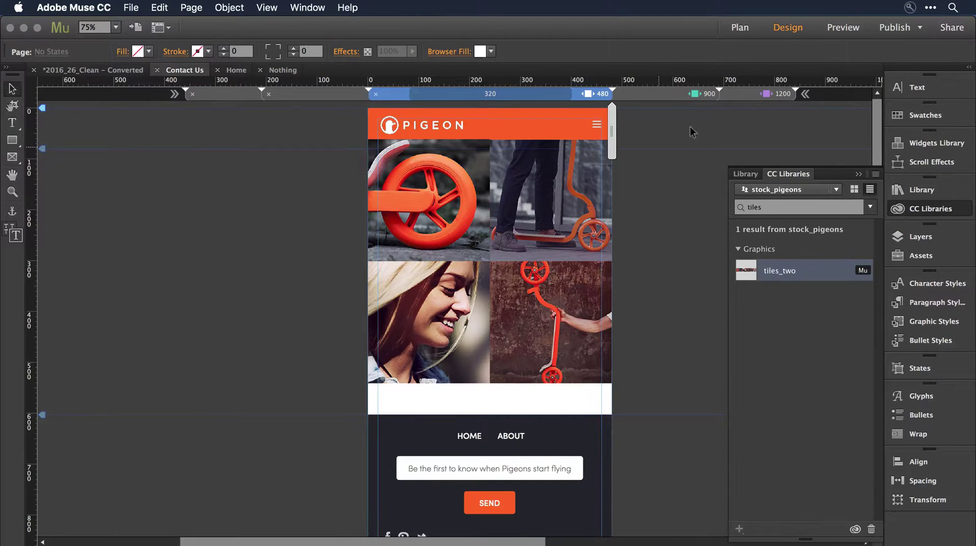
click(738, 91)
key(super+z)
key(super+z)
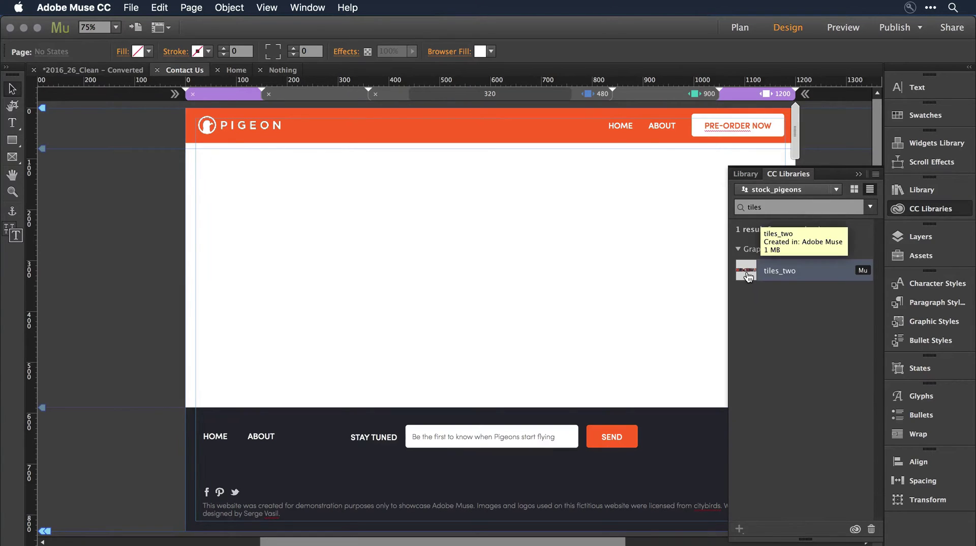
Place tiles_two from CC Libraries directly beneath the Contact Us header at 1200.
drag(748, 277, 273, 185)
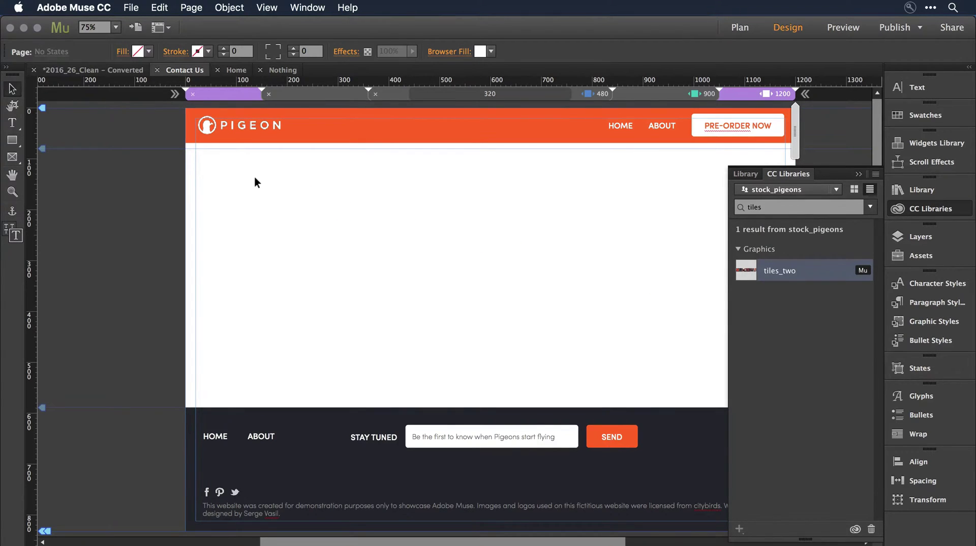
click(274, 183)
drag(453, 228, 337, 190)
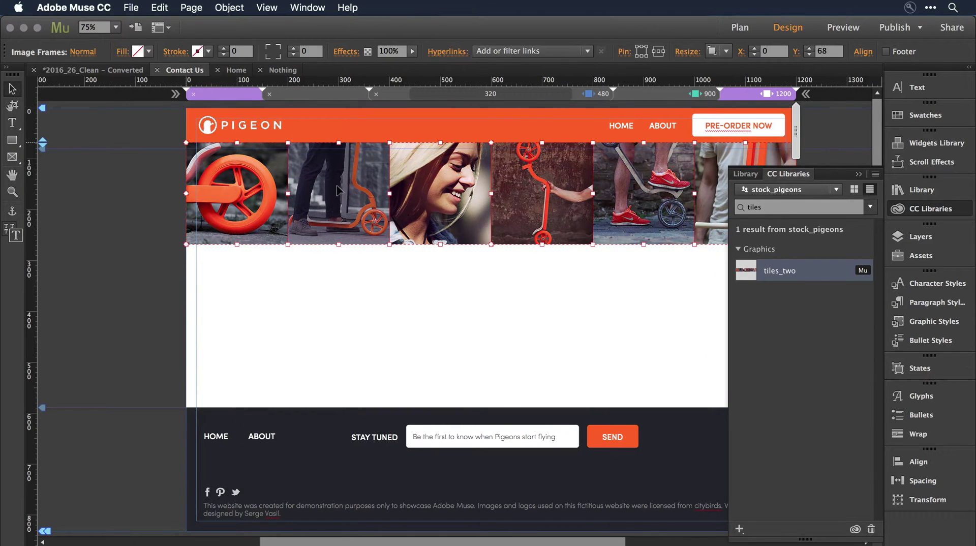
Move tiles_two up beneath the header at the 900 and 480 breakpoints.
click(657, 94)
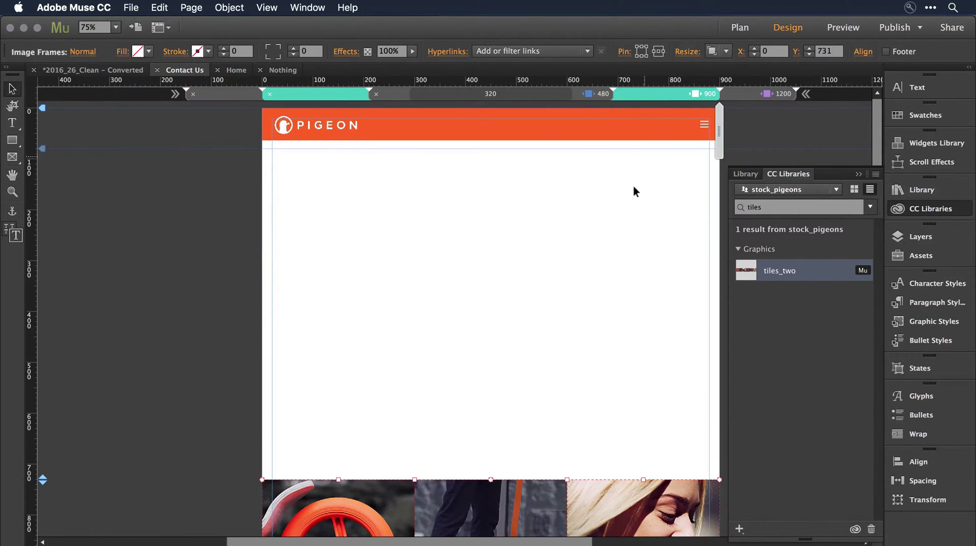
drag(599, 491, 600, 155)
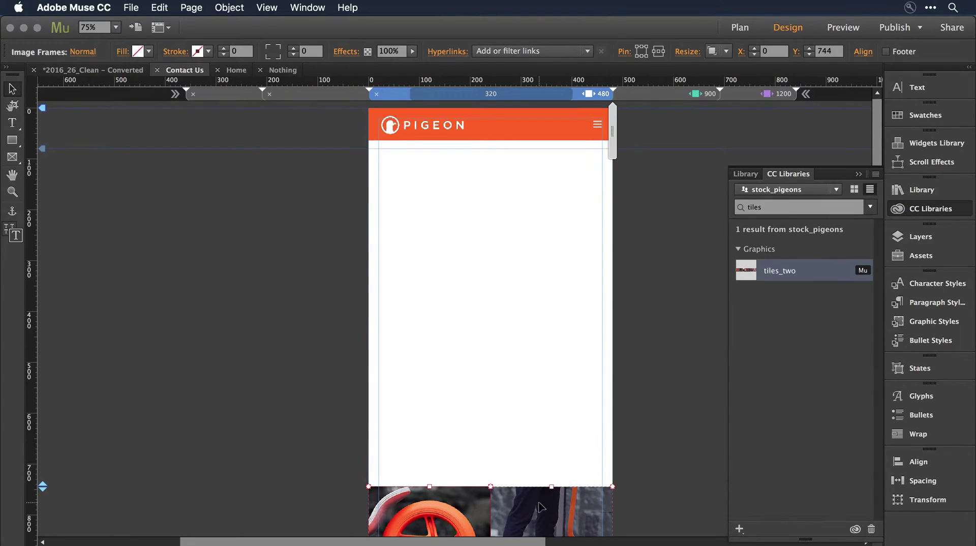
drag(541, 507, 541, 160)
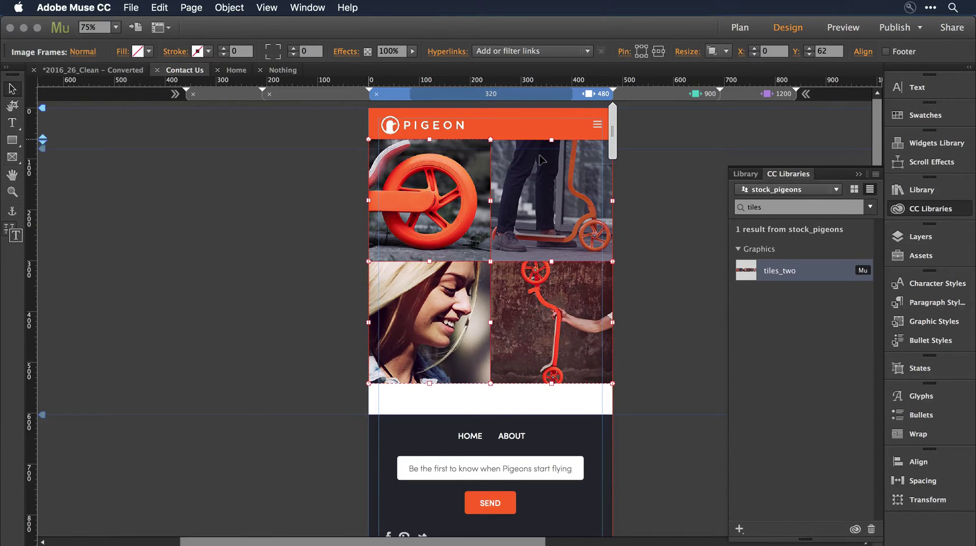
click(651, 236)
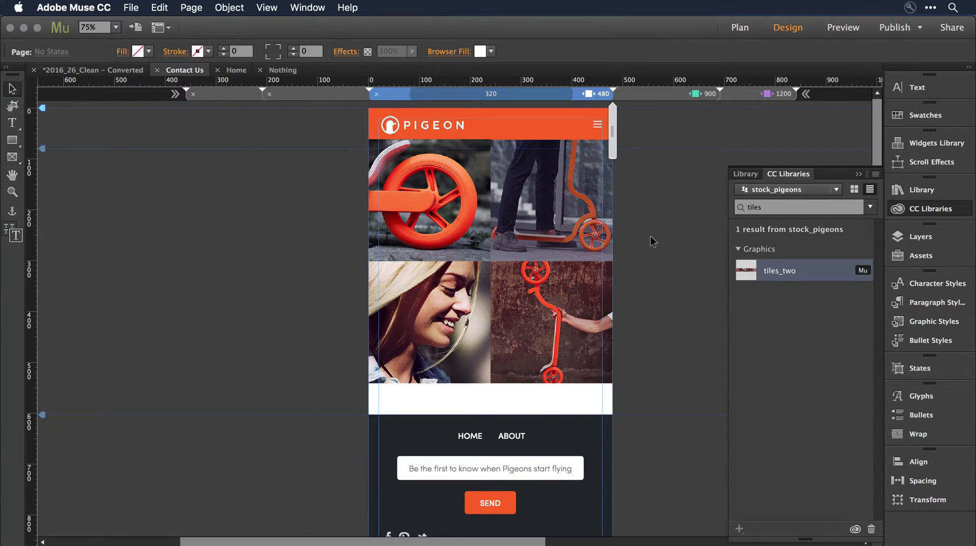